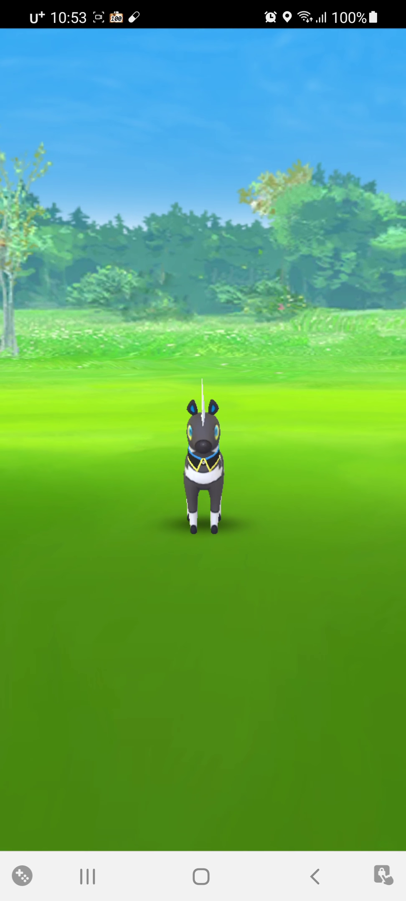
- Feed the CP 619 Blitzle a Pinap Berry and throw curveball Poké Balls until it flees
{"action": "left_click", "coordinate": [47, 764]}
{"action": "scroll", "coordinate": [141, 760], "scroll_direction": "left", "scroll_amount": 3}
{"action": "left_click", "coordinate": [71, 761]}
{"action": "left_click_drag", "start_coordinate": [91, 740], "coordinate": [203, 493]}
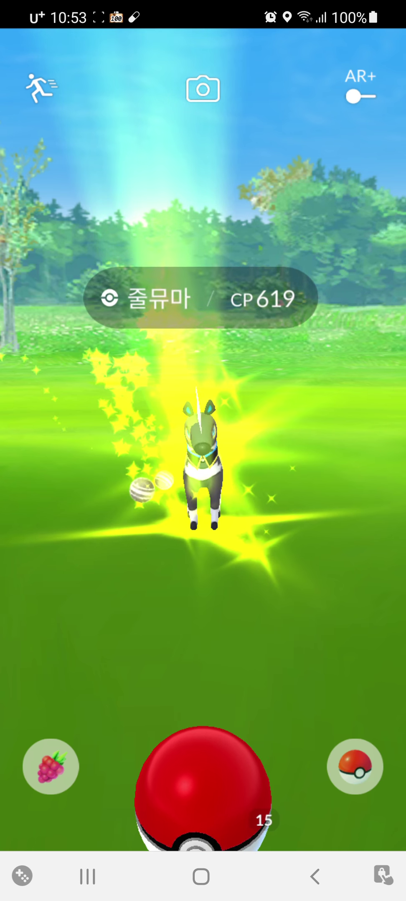
{"action": "mouse_move", "coordinate": [203, 775]}
{"action": "left_mouse_down"}
{"action": "mouse_move", "coordinate": [141, 690]}
{"action": "mouse_move", "coordinate": [57, 282]}
{"action": "left_mouse_up"}
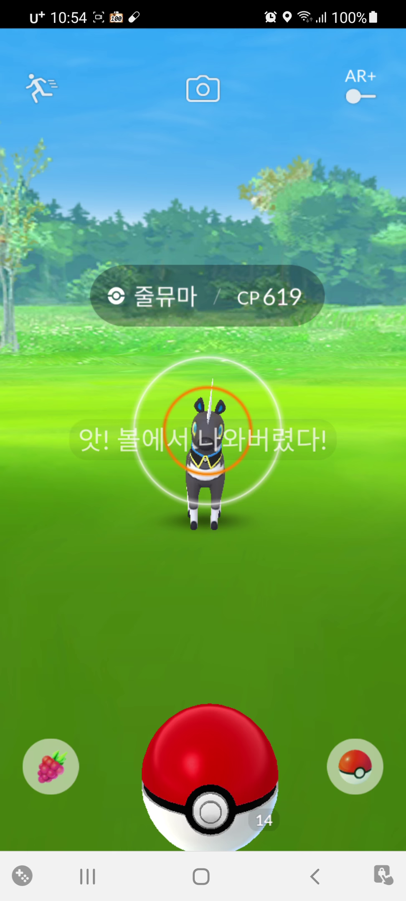
{"action": "left_click_drag", "start_coordinate": [203, 771], "coordinate": [162, 423]}
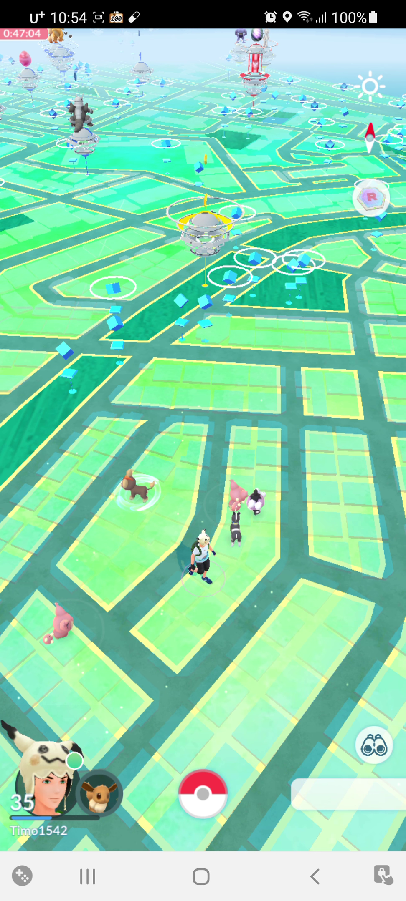
- Start the CP 370 Blitzle encounter, feed it a Pinap Berry, and throw curveballs
{"action": "left_click", "coordinate": [237, 521]}
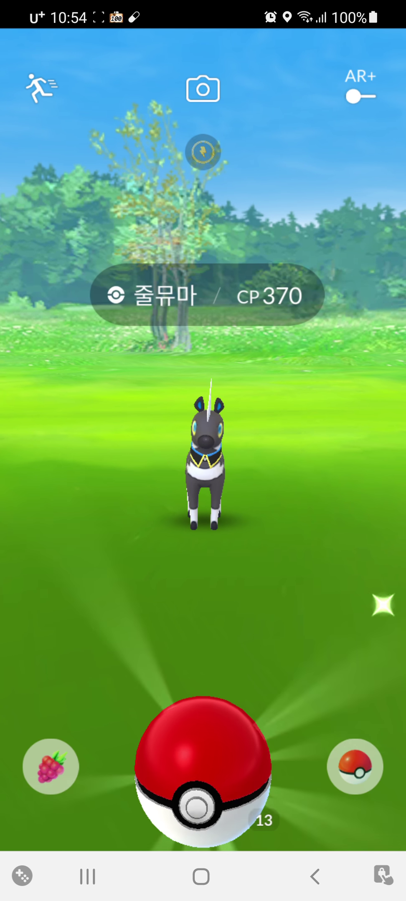
{"action": "left_click", "coordinate": [51, 766]}
{"action": "left_click", "coordinate": [68, 755]}
{"action": "left_click_drag", "start_coordinate": [203, 767], "coordinate": [203, 493]}
{"action": "mouse_move", "coordinate": [203, 768]}
{"action": "left_mouse_down"}
{"action": "mouse_move", "coordinate": [57, 676]}
{"action": "mouse_move", "coordinate": [203, 423]}
{"action": "left_mouse_up"}
{"action": "mouse_move", "coordinate": [203, 767]}
{"action": "left_mouse_down"}
{"action": "mouse_move", "coordinate": [114, 599]}
{"action": "mouse_move", "coordinate": [239, 718]}
{"action": "left_mouse_up"}
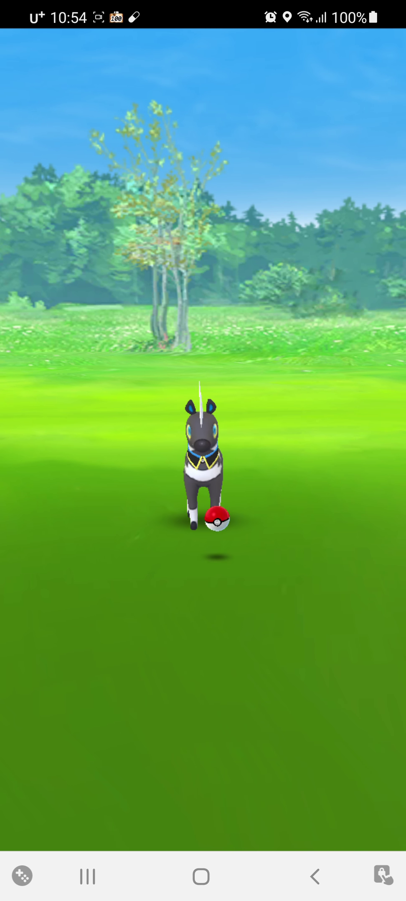
{"action": "left_click_drag", "start_coordinate": [203, 768], "coordinate": [162, 621]}
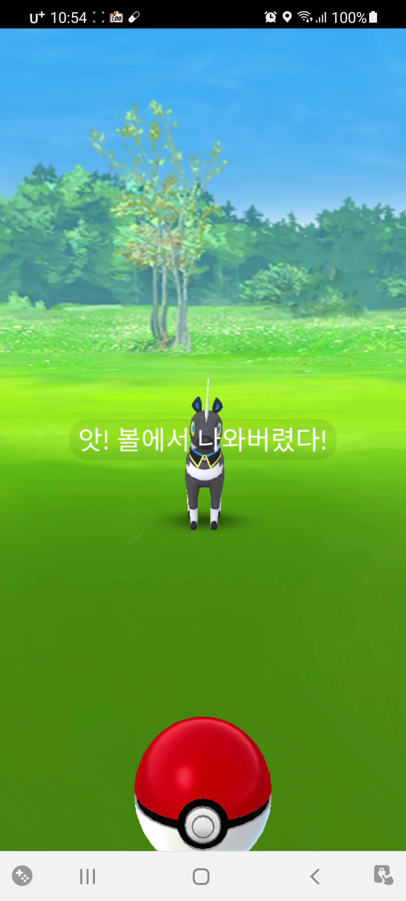
- Keep throwing at Blitzle, feeding it a Razz Berry before another curveball
{"action": "left_click_drag", "start_coordinate": [203, 781], "coordinate": [105, 282]}
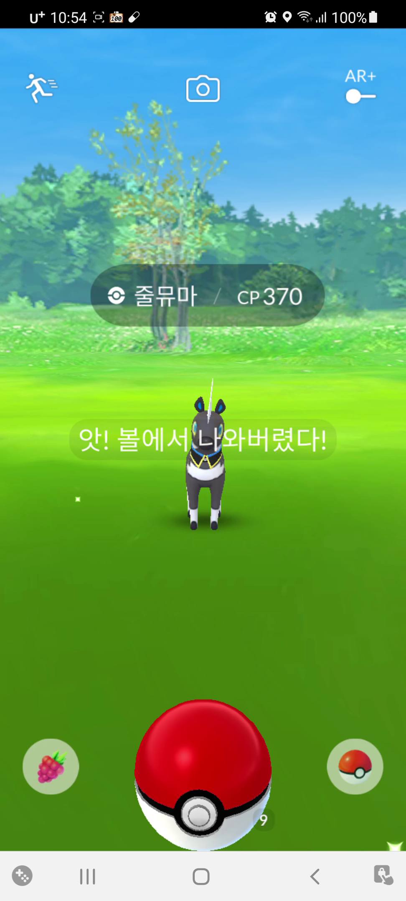
{"action": "left_click", "coordinate": [48, 764]}
{"action": "left_click", "coordinate": [203, 761]}
{"action": "left_click", "coordinate": [48, 764]}
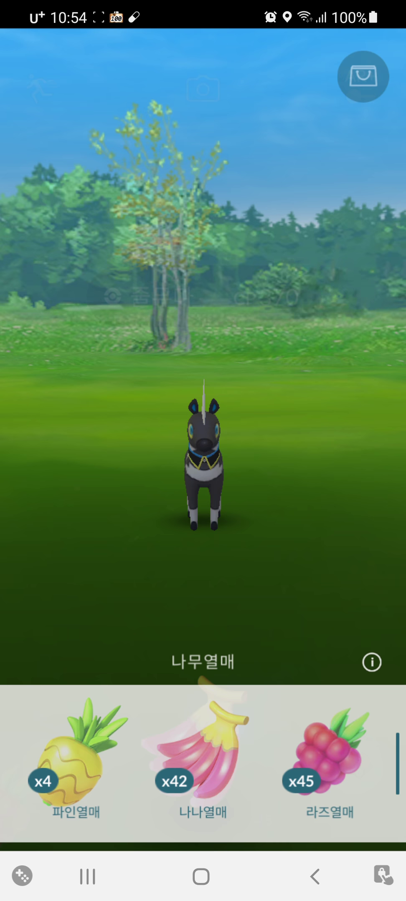
{"action": "left_click", "coordinate": [329, 761]}
{"action": "left_click_drag", "start_coordinate": [169, 740], "coordinate": [203, 457]}
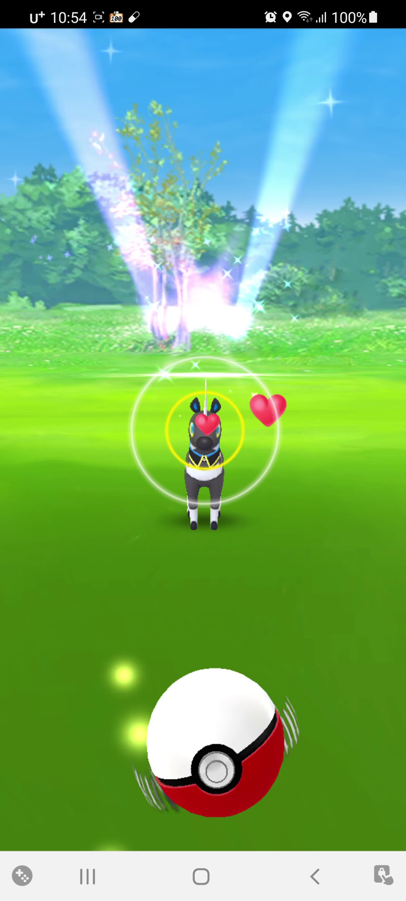
{"action": "left_click_drag", "start_coordinate": [215, 747], "coordinate": [106, 352]}
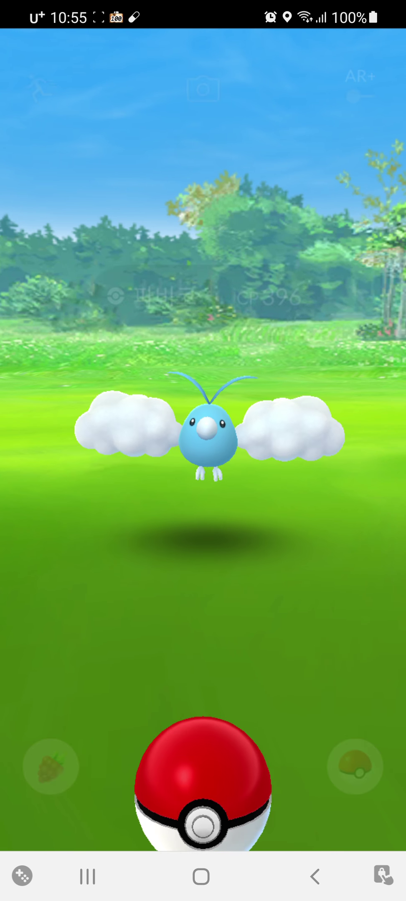
- Feed the CP 396 Swablu a Pinap Berry and throw curveballs until it is caught
{"action": "left_click", "coordinate": [46, 763]}
{"action": "left_click", "coordinate": [76, 754]}
{"action": "left_click_drag", "start_coordinate": [203, 761], "coordinate": [211, 458]}
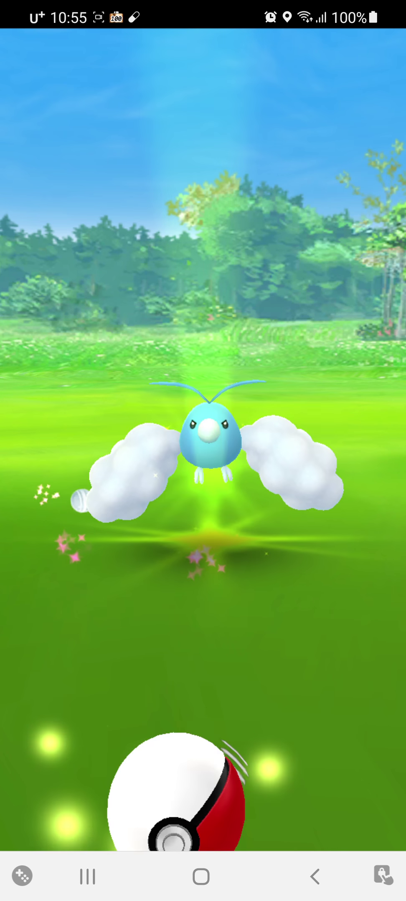
{"action": "left_click_drag", "start_coordinate": [204, 761], "coordinate": [105, 353]}
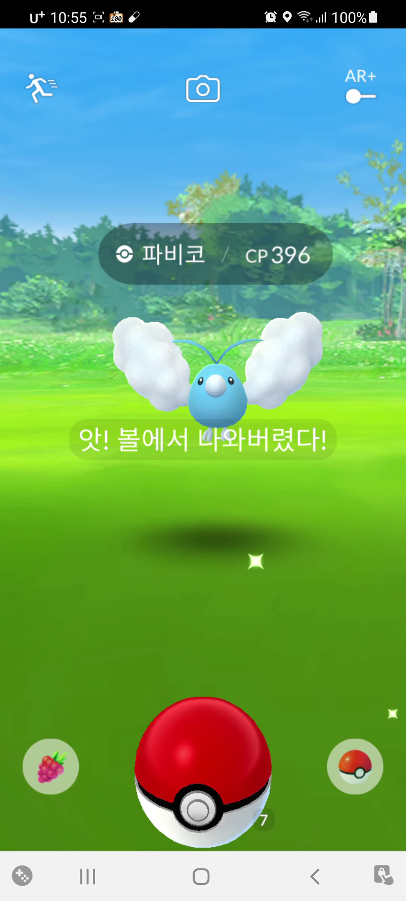
{"action": "left_click_drag", "start_coordinate": [203, 774], "coordinate": [203, 352]}
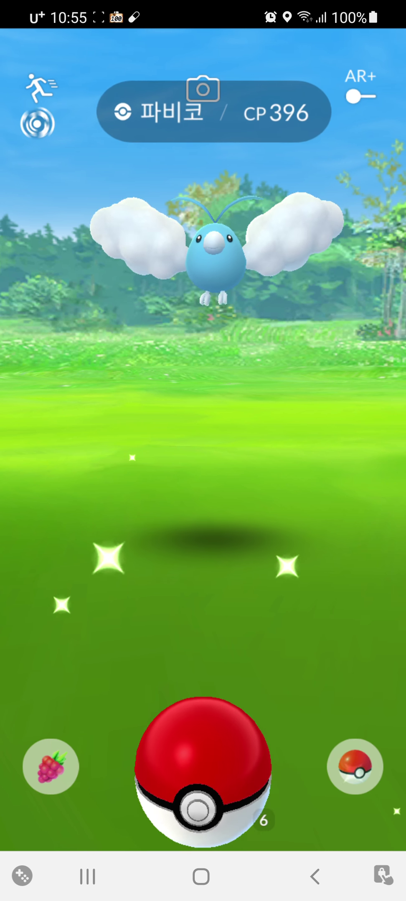
{"action": "left_click_drag", "start_coordinate": [203, 775], "coordinate": [203, 317]}
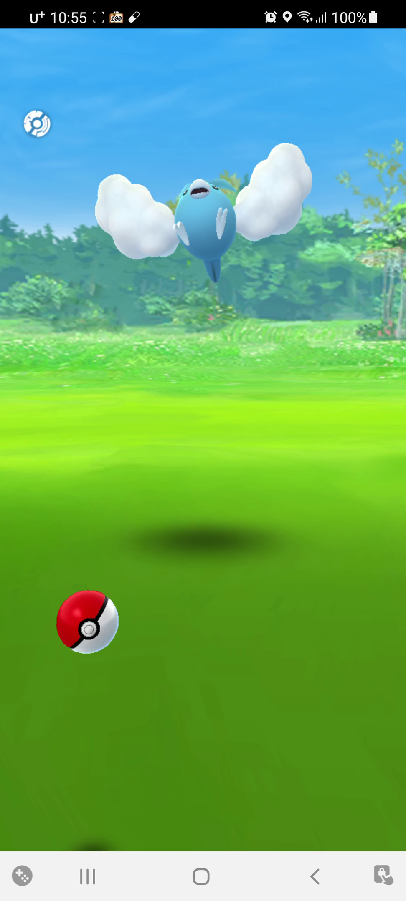
{"action": "left_click_drag", "start_coordinate": [203, 781], "coordinate": [211, 318]}
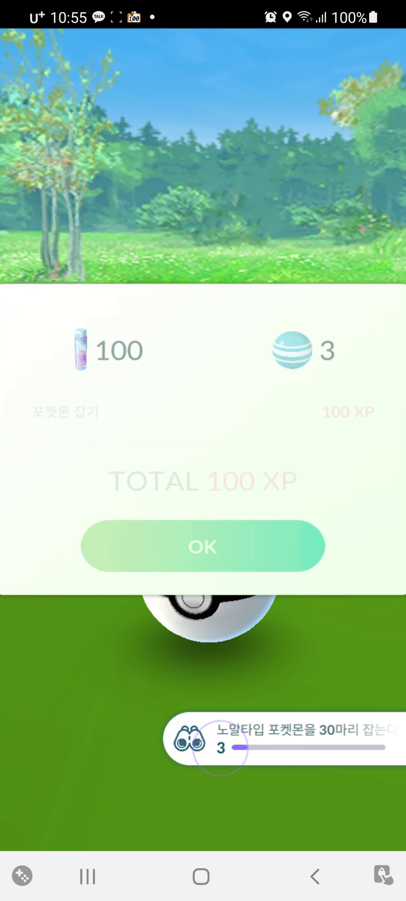
- Dismiss the 270 XP catch summary and claim the Fashion Week snapshot research reward
{"action": "left_click", "coordinate": [202, 547]}
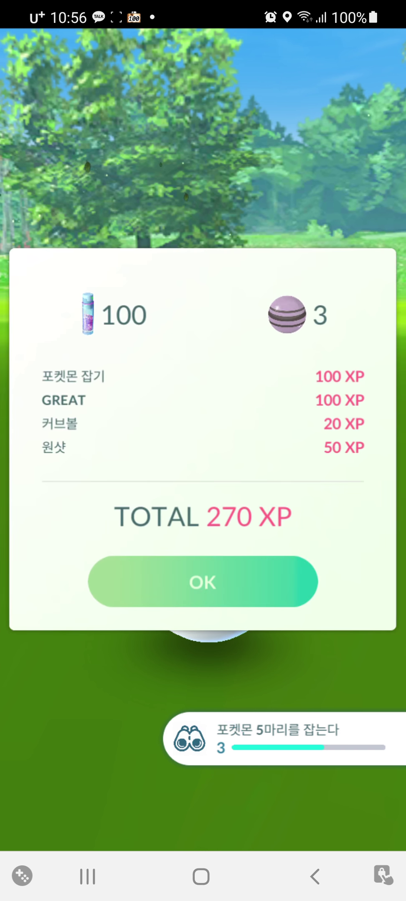
{"action": "left_click", "coordinate": [202, 581]}
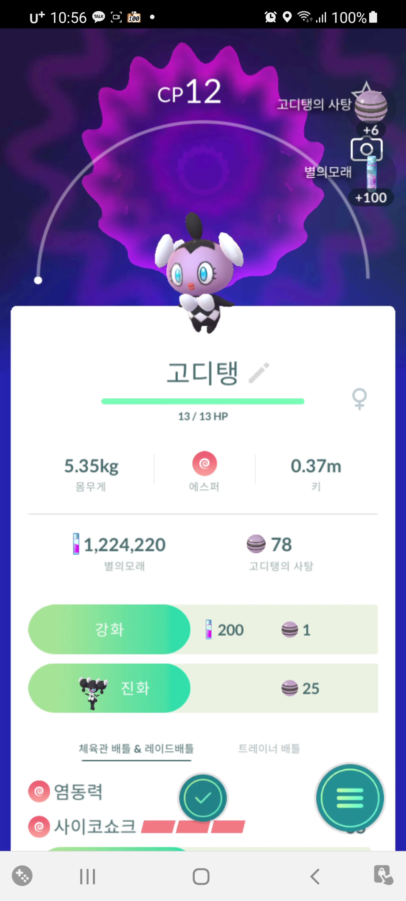
{"action": "left_click", "coordinate": [203, 797]}
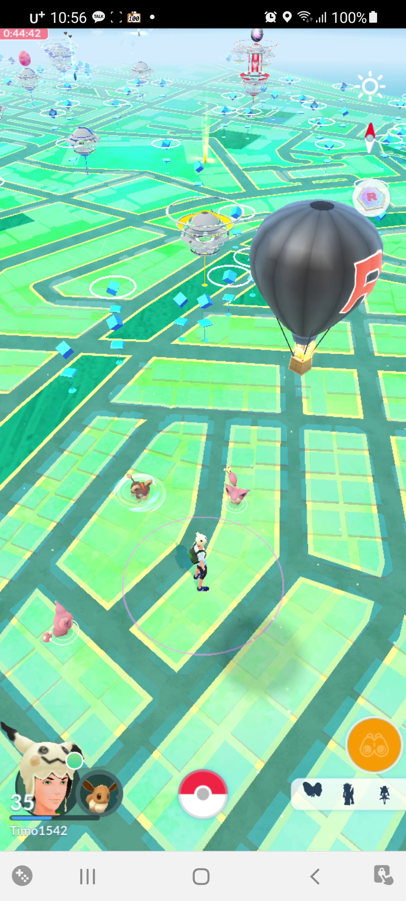
{"action": "left_click", "coordinate": [375, 746]}
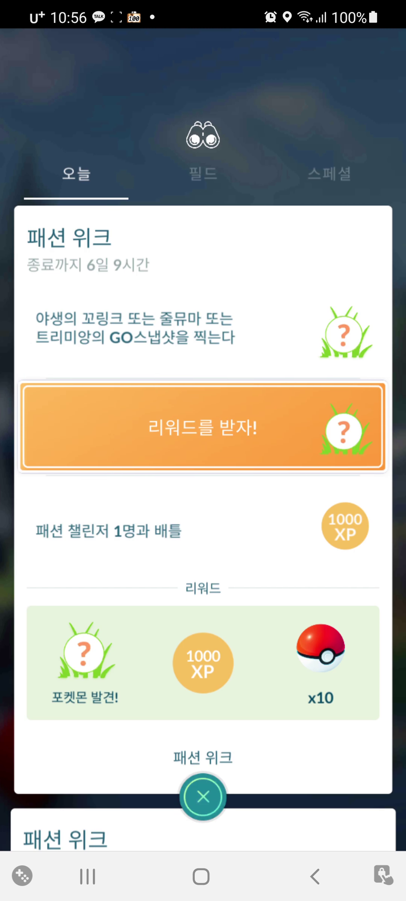
{"action": "left_click", "coordinate": [202, 427]}
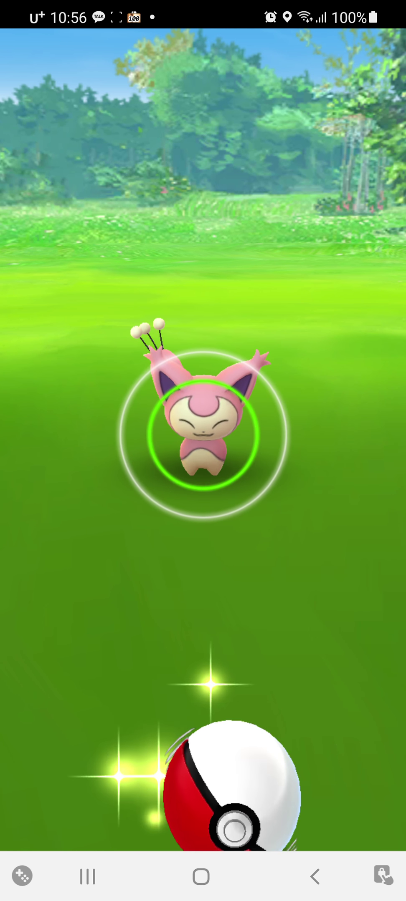
- Catch the first Skitty, close its summary, and check the research tasks
{"action": "left_click_drag", "start_coordinate": [229, 781], "coordinate": [203, 423]}
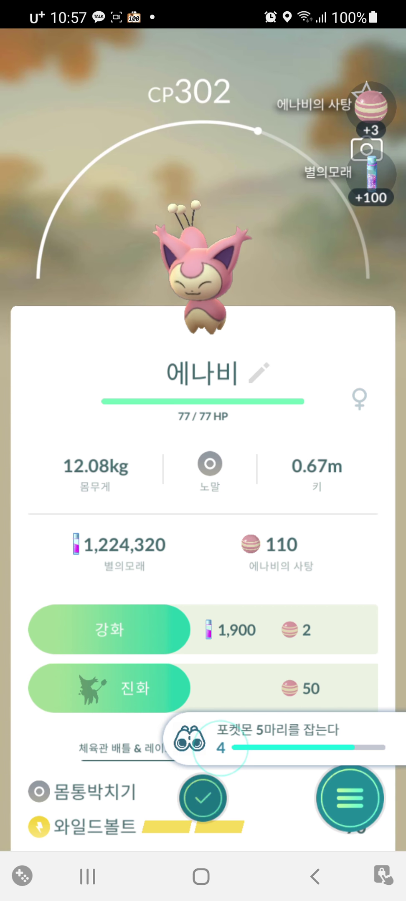
{"action": "left_click", "coordinate": [203, 802]}
{"action": "left_click", "coordinate": [189, 740]}
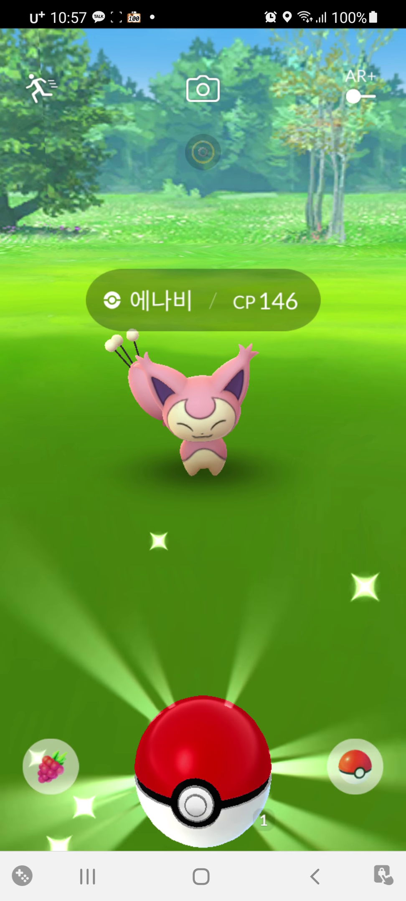
- Catch the CP 146 Skitty and dismiss its rewards summary and details
{"action": "left_click_drag", "start_coordinate": [203, 793], "coordinate": [203, 422]}
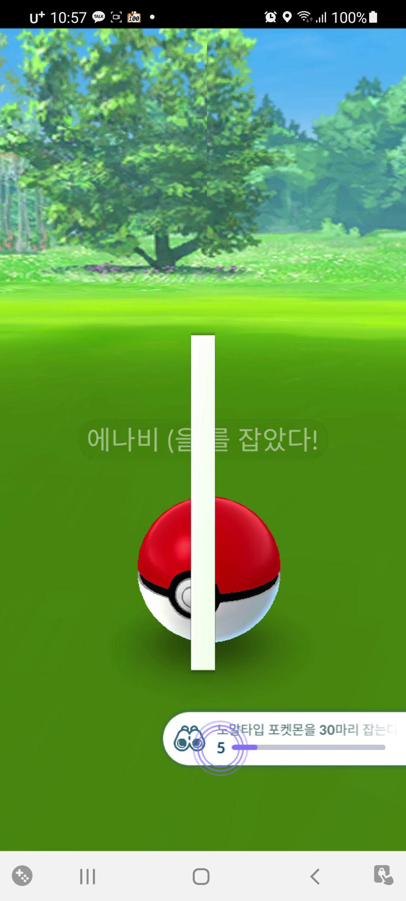
{"action": "left_click", "coordinate": [203, 493]}
{"action": "left_click", "coordinate": [199, 561]}
{"action": "left_click", "coordinate": [203, 634]}
- From the storage-full notice, choose Send to Professor and find the CP 302 Skitty
{"action": "left_click", "coordinate": [234, 491]}
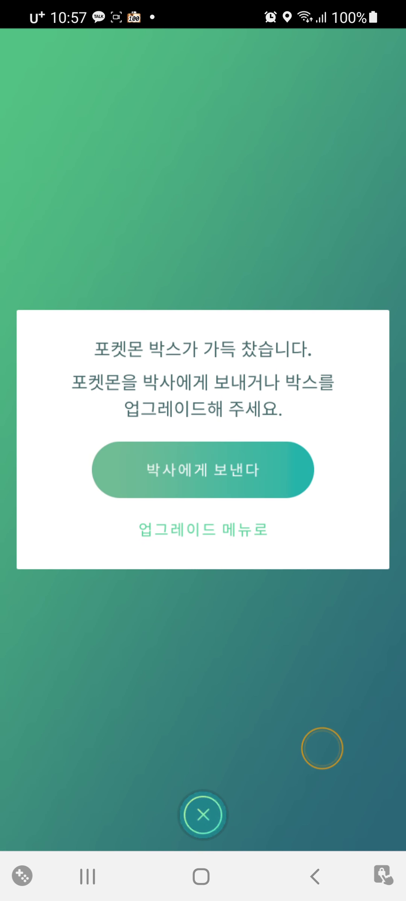
{"action": "left_click", "coordinate": [203, 470]}
{"action": "left_click", "coordinate": [203, 166]}
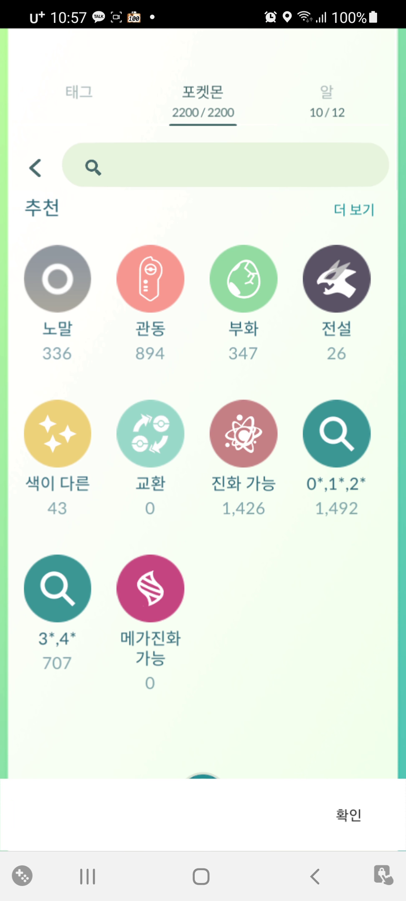
{"action": "type", "text": "에나비"}
{"action": "left_click", "coordinate": [349, 525]}
- Appraise the CP 302 Skitty, view the CP 146 Skitty, and return to the list
{"action": "left_click", "coordinate": [202, 304]}
{"action": "left_click", "coordinate": [350, 801]}
{"action": "left_click", "coordinate": [281, 667]}
{"action": "left_click_drag", "start_coordinate": [317, 450], "coordinate": [84, 451]}
{"action": "left_click", "coordinate": [203, 564]}
{"action": "left_click", "coordinate": [203, 799]}
- Transfer both selected Skitty to the Professor and start the wild Skitty encounter
{"action": "left_click", "coordinate": [73, 296]}
{"action": "left_click", "coordinate": [201, 296]}
{"action": "left_click", "coordinate": [203, 794]}
{"action": "left_click", "coordinate": [200, 539]}
{"action": "left_click", "coordinate": [203, 799]}
{"action": "left_click", "coordinate": [233, 493]}
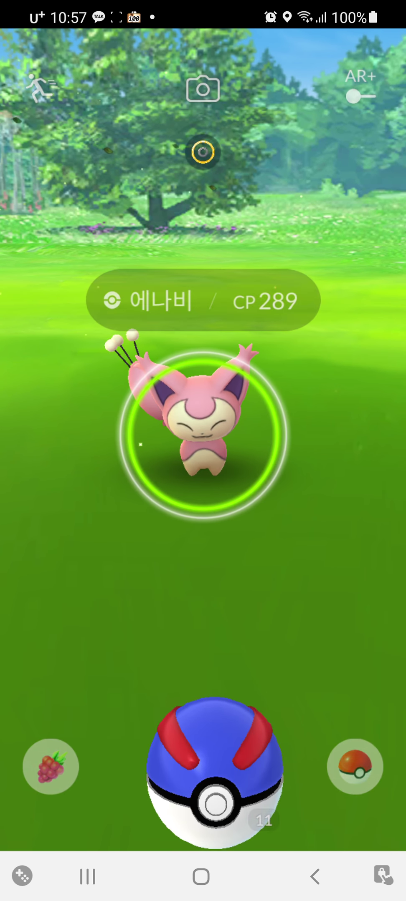
- Catch the CP 289 Skitty with a Great Ball for 270 XP and appraise it
{"action": "left_click_drag", "start_coordinate": [215, 774], "coordinate": [141, 353]}
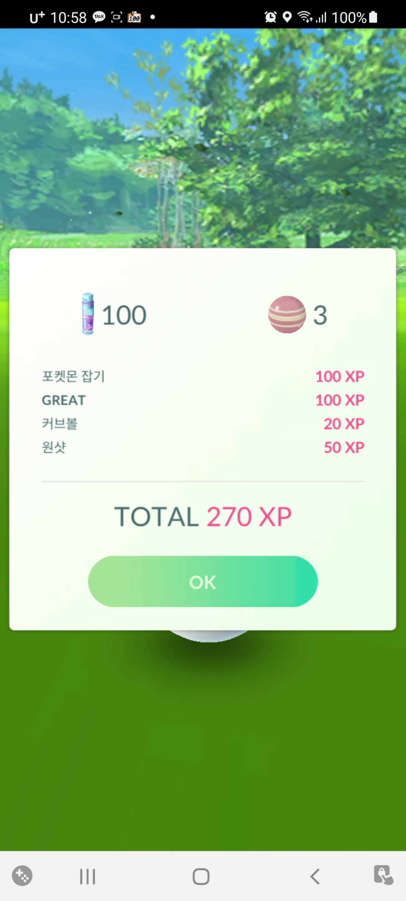
{"action": "left_click", "coordinate": [202, 581]}
{"action": "left_click", "coordinate": [347, 799]}
{"action": "left_click", "coordinate": [296, 654]}
{"action": "left_click", "coordinate": [203, 634]}
{"action": "left_click", "coordinate": [203, 634]}
- Transfer the newly caught CP 289 Skitty to the Professor
{"action": "left_click", "coordinate": [347, 799]}
{"action": "left_click", "coordinate": [254, 721]}
{"action": "left_click", "coordinate": [204, 539]}
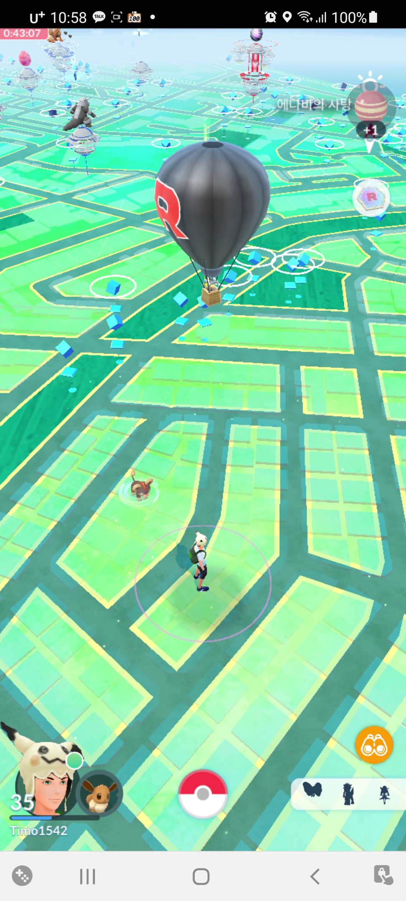
- Flee the CP 1063 Litleo, then collect the five Silver Pinap Berries field research reward
{"action": "left_click", "coordinate": [140, 490]}
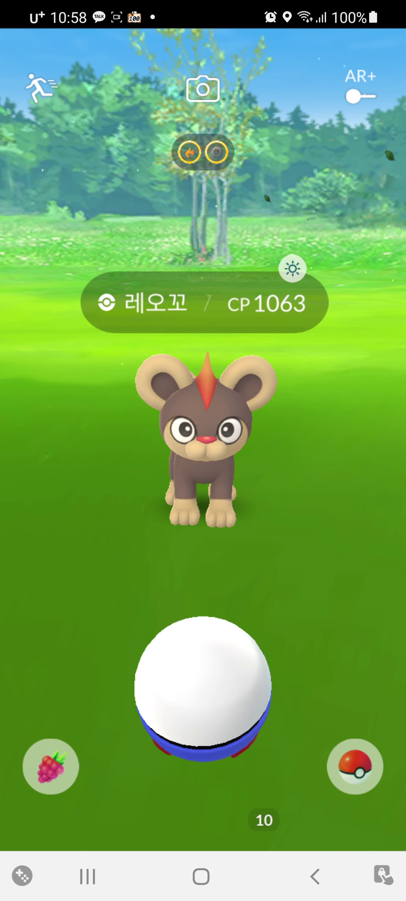
{"action": "left_click", "coordinate": [39, 86]}
{"action": "left_click", "coordinate": [374, 746]}
{"action": "left_click", "coordinate": [203, 192]}
{"action": "scroll", "coordinate": [203, 564], "scroll_direction": "down", "scroll_amount": 5}
{"action": "left_click", "coordinate": [202, 646]}
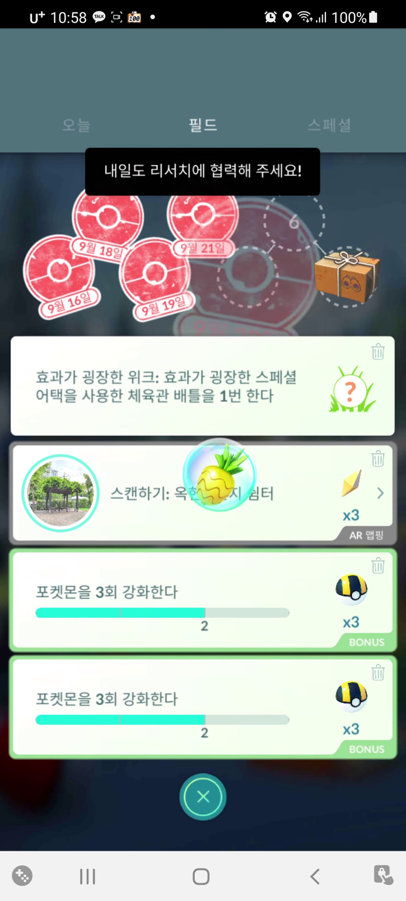
{"action": "left_click", "coordinate": [203, 796]}
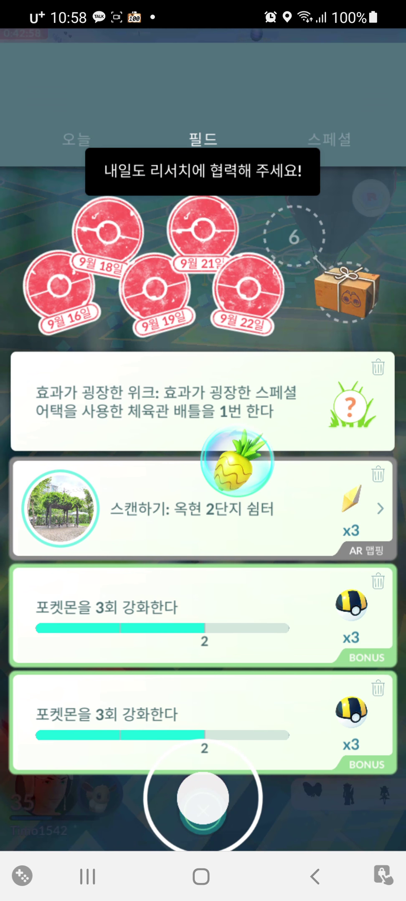